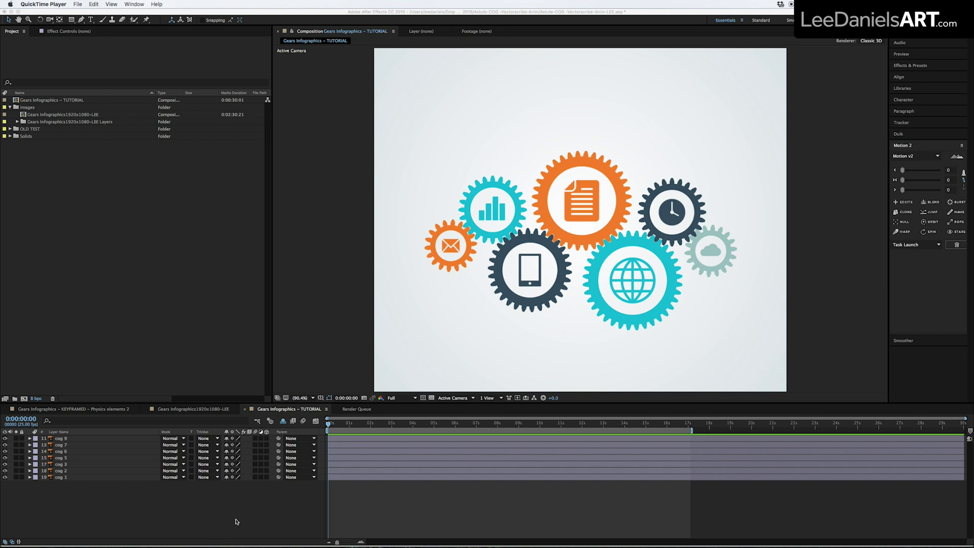
# Step: Add a starting Rotation keyframe to all cog layers and move the time to 0:00:11:10
pyautogui.click(60, 438)
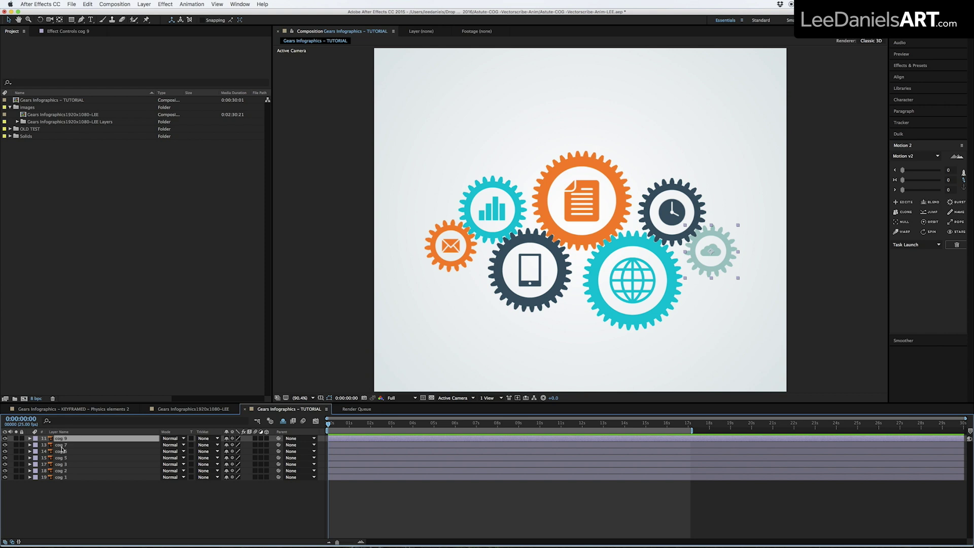
pyautogui.keyDown('shift'); pyautogui.click(62, 477); pyautogui.keyUp('shift')
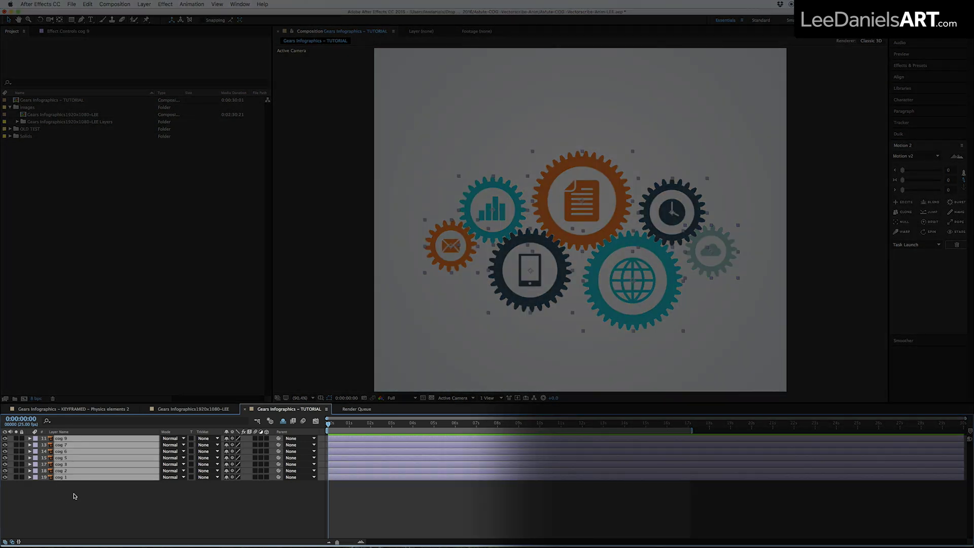
pyautogui.hotkey('alt', 'r')
pyautogui.click(330, 424)
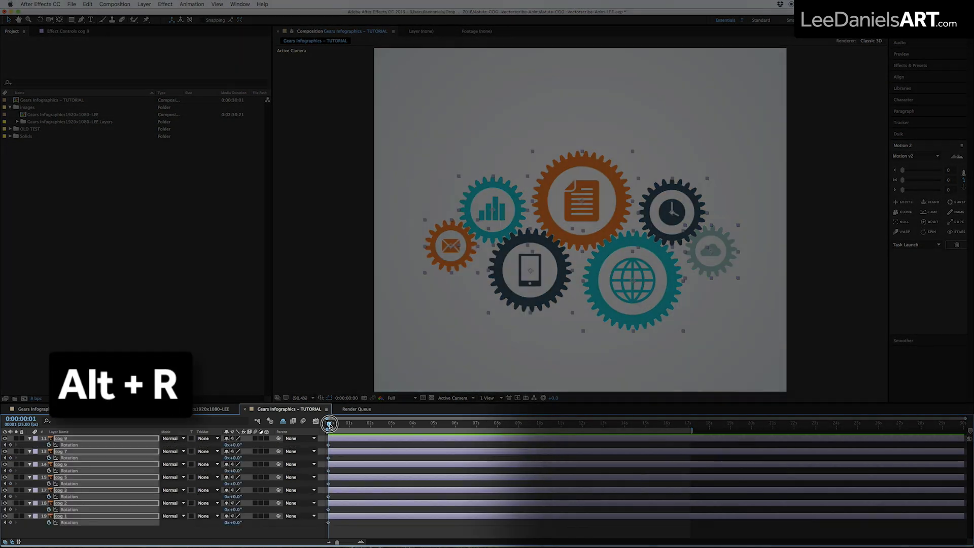
pyautogui.moveTo(330, 424); pyautogui.dragTo(569, 424)
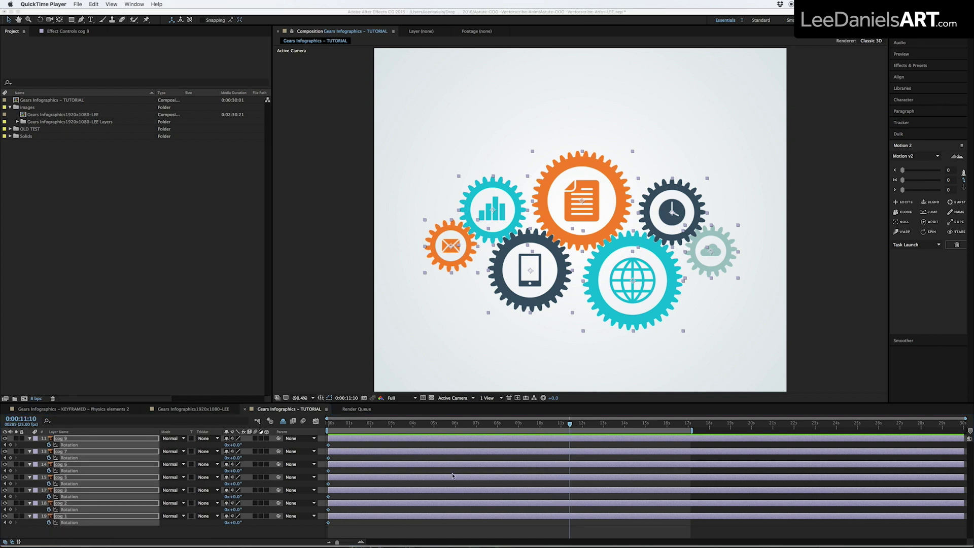
# Step: Set the orange document cog (cog 5) Rotation to one full turn (1x) and preview it
pyautogui.click(454, 532)
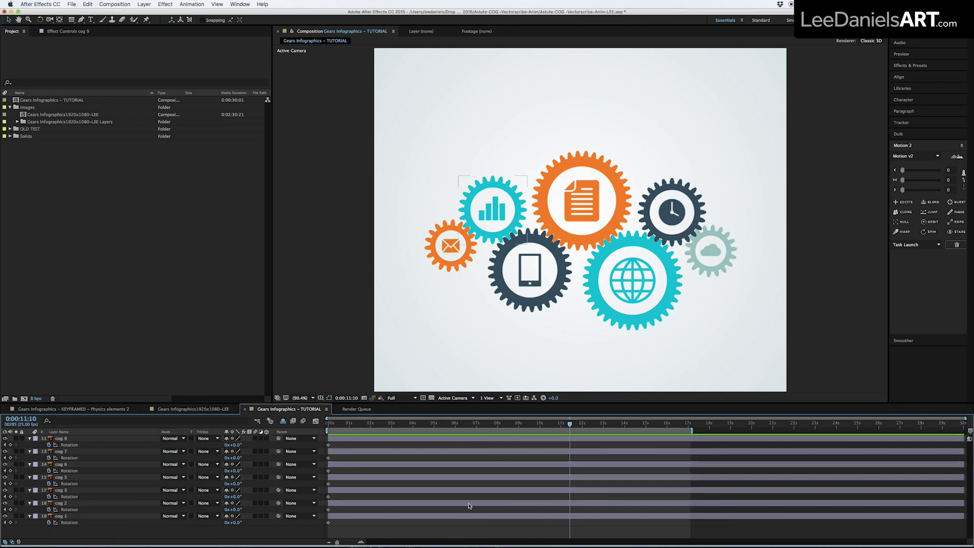
pyautogui.click(566, 212)
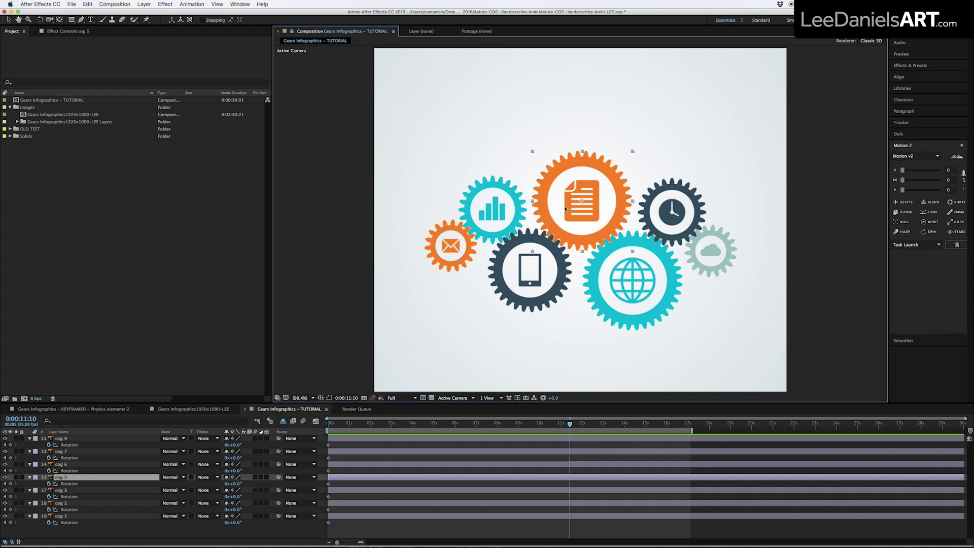
pyautogui.click(227, 485)
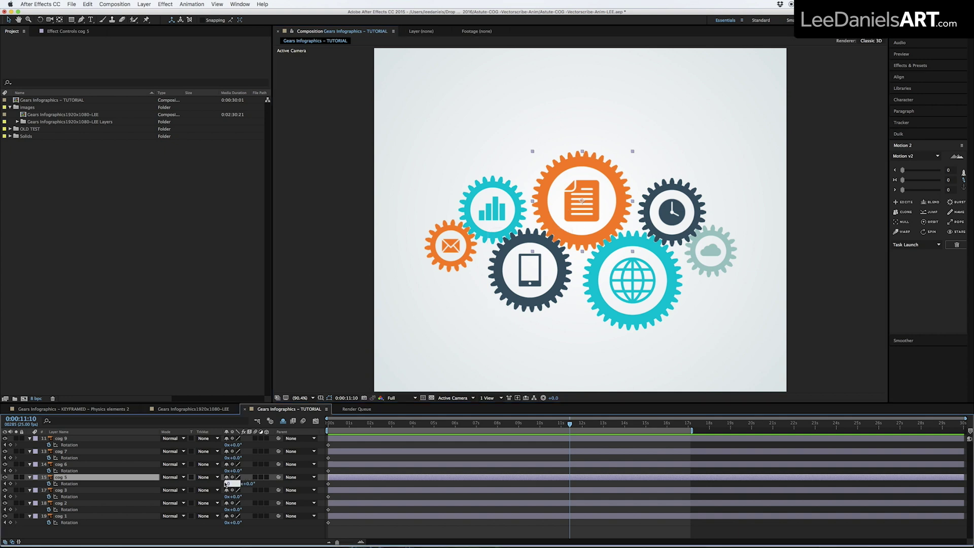
pyautogui.click(374, 484)
pyautogui.press('Home')
pyautogui.press('space')
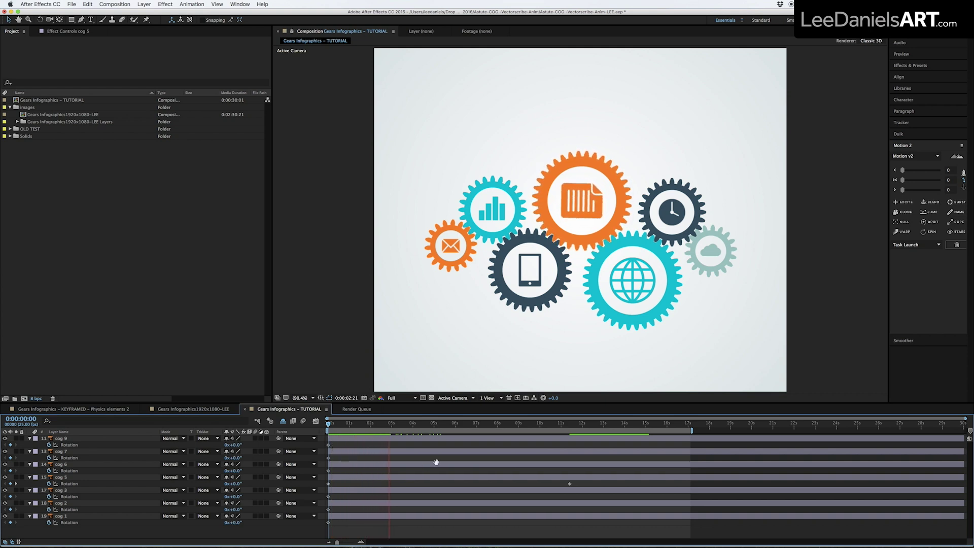
# Step: At 0:00:11:10, set the teal globe cog (cog 6) Rotation to -1x and check the gear poses
pyautogui.moveTo(544, 425); pyautogui.dragTo(556, 426)
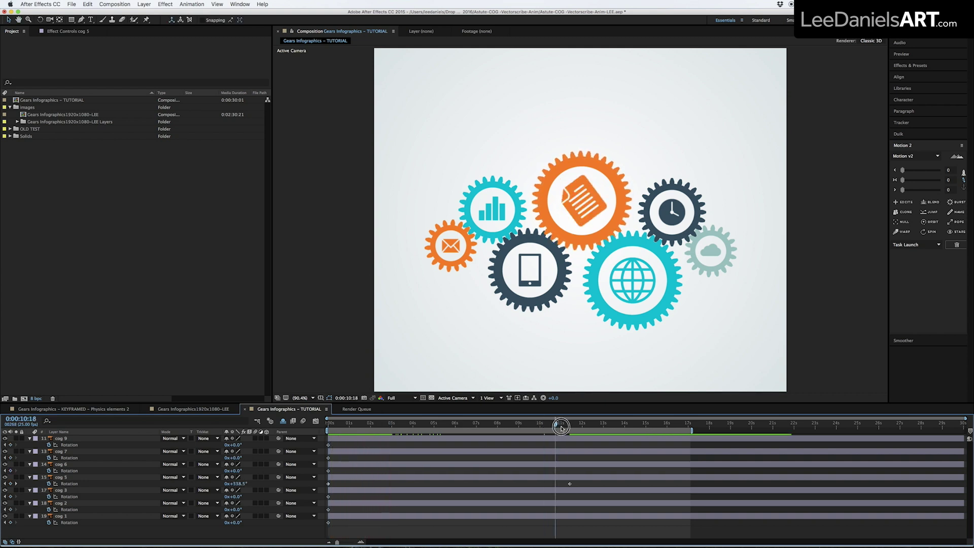
pyautogui.click(596, 292)
pyautogui.click(597, 292)
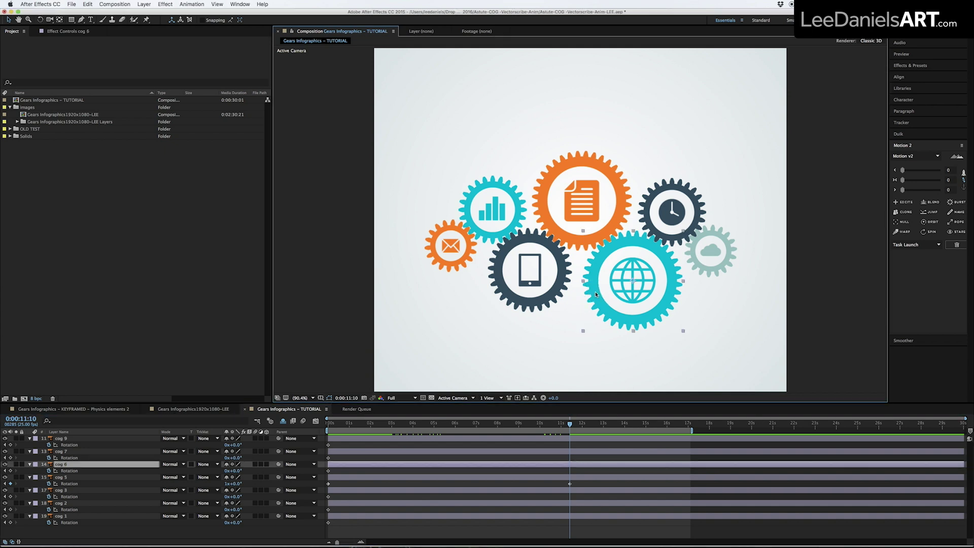
pyautogui.click(228, 471)
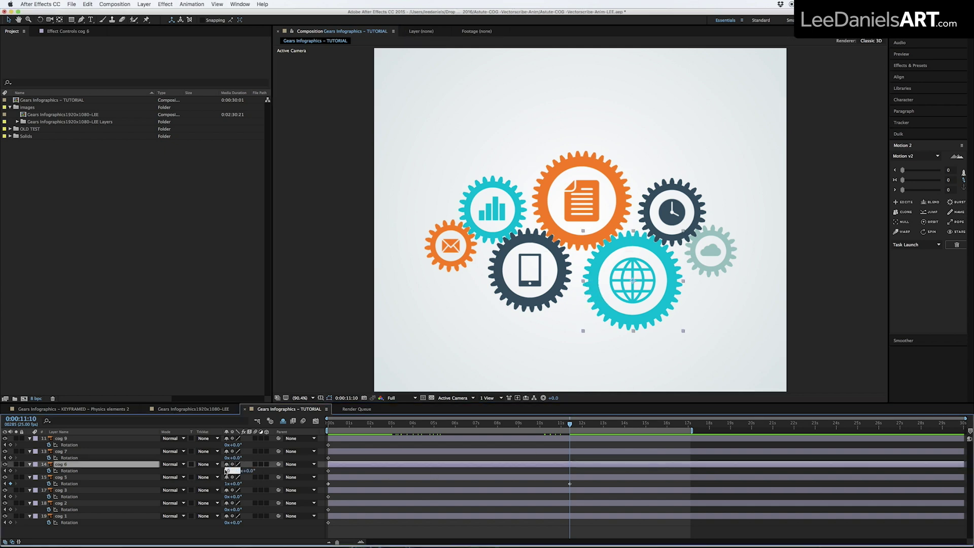
pyautogui.click(388, 532)
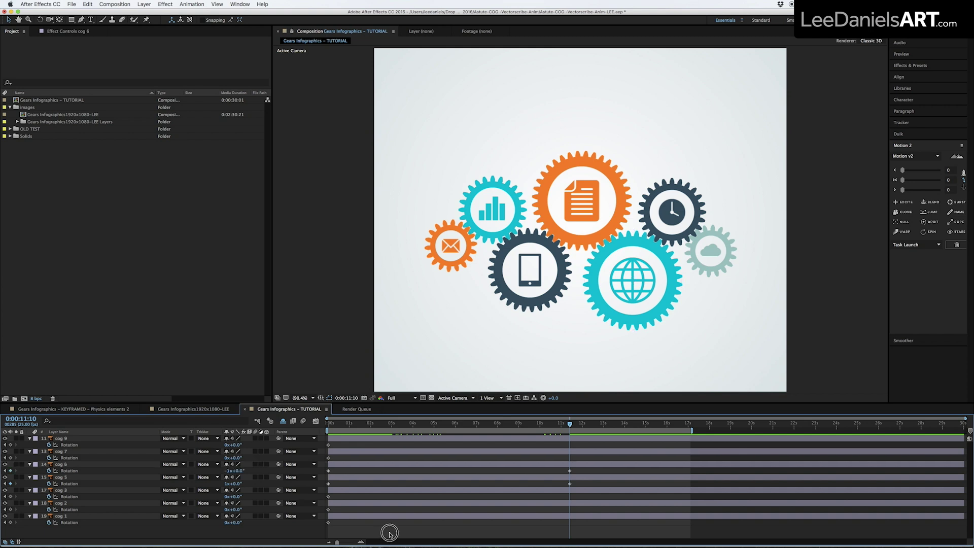
pyautogui.click(384, 424)
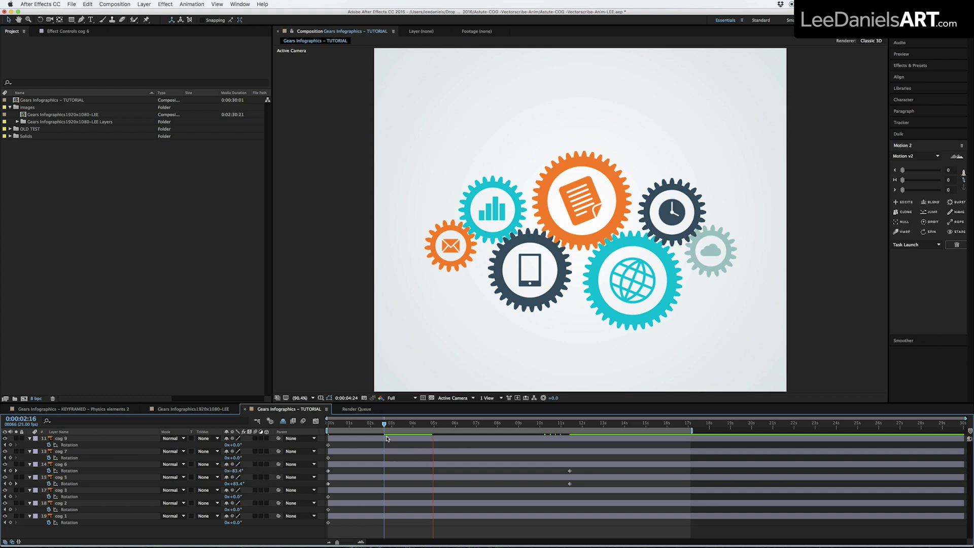
# Step: Set the dark phone cog (cog 3) Rotation end value to -1x+0.0° and scrub the opening frames
pyautogui.press('k')
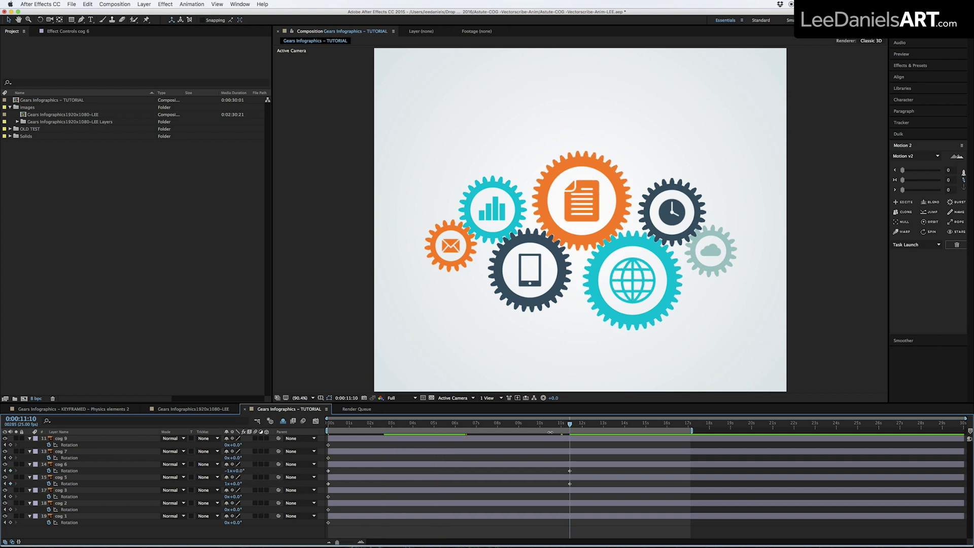
pyautogui.click(517, 294)
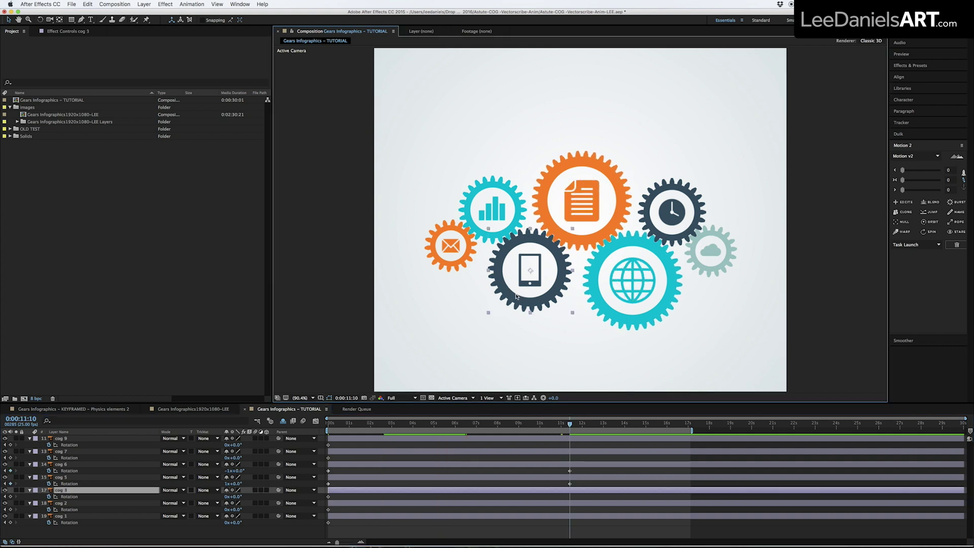
pyautogui.click(227, 496)
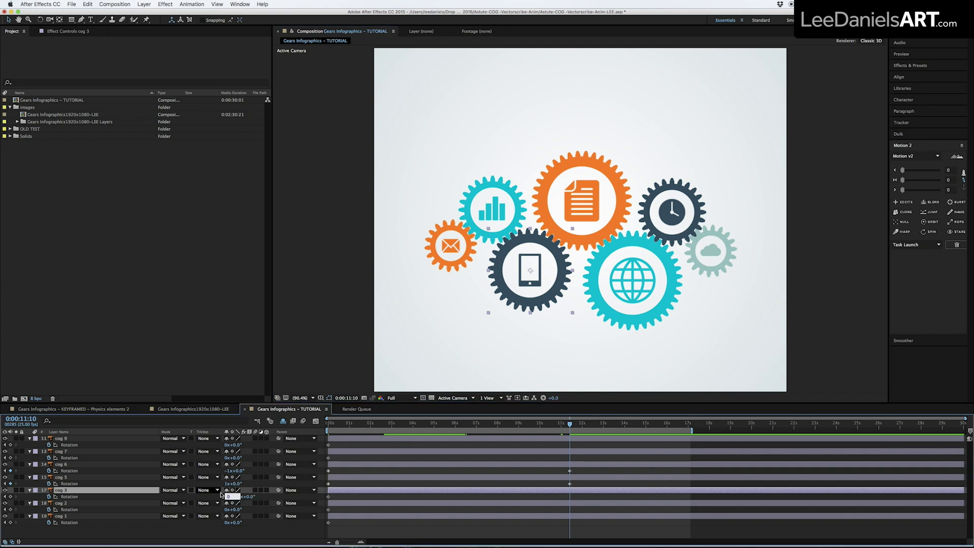
pyautogui.write('-1')
pyautogui.press('Return')
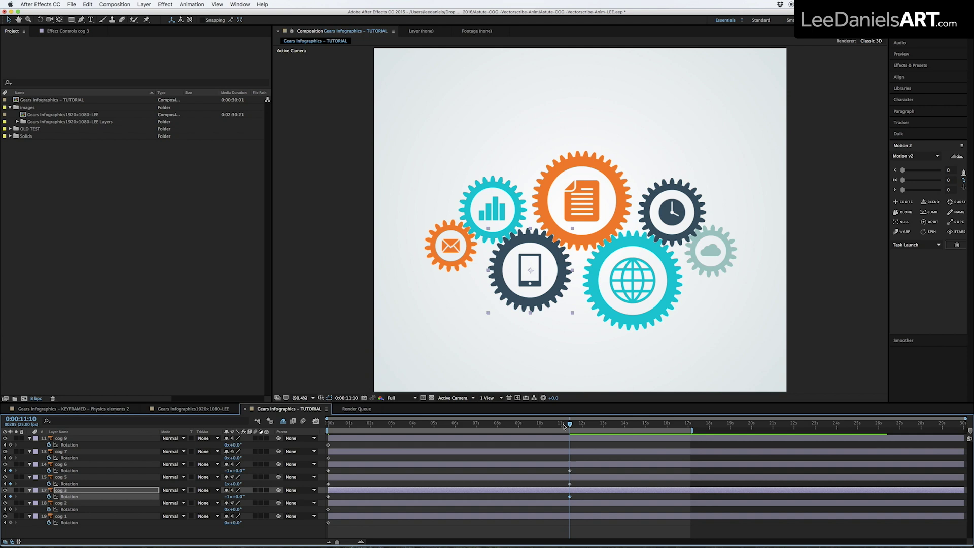
pyautogui.click(329, 425)
pyautogui.moveTo(329, 424); pyautogui.dragTo(343, 425)
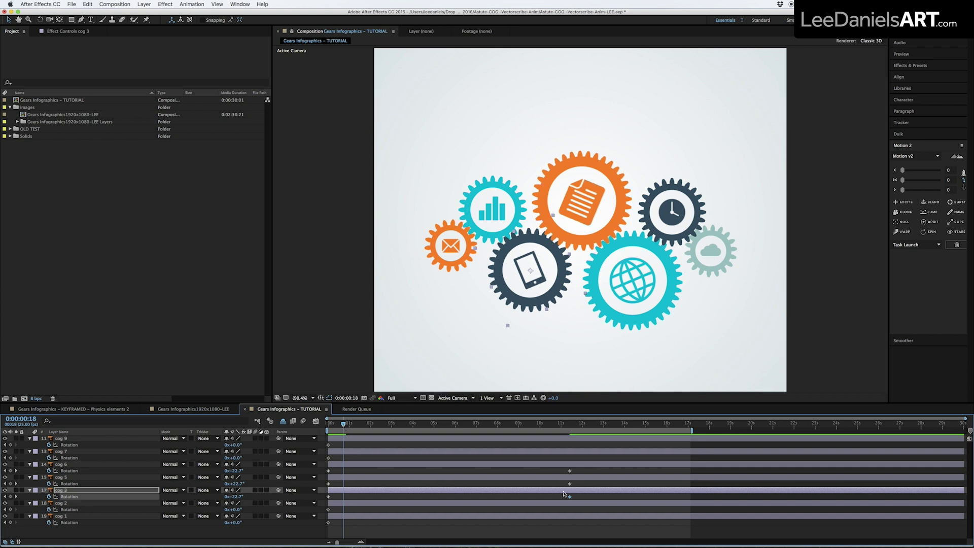
pyautogui.moveTo(570, 497)
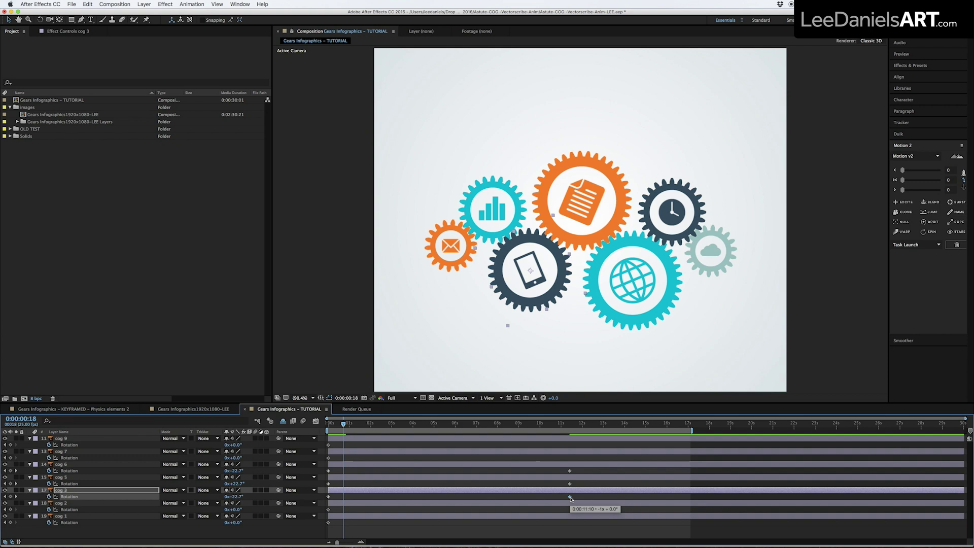
# Step: Move cog 3's end rotation keyframe earlier to about 0:00:09:13 and check the teeth meshing
pyautogui.moveTo(569, 497); pyautogui.dragTo(531, 496)
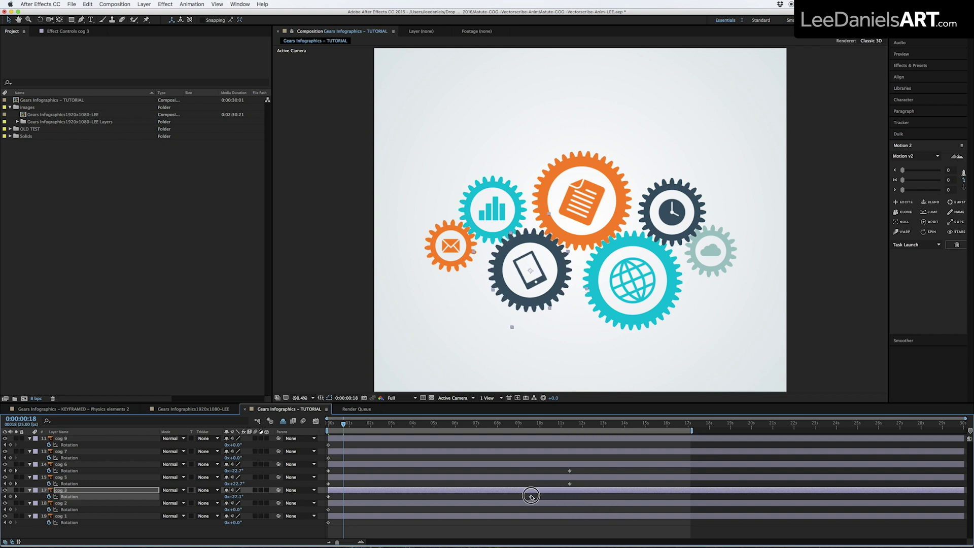
pyautogui.moveTo(348, 420); pyautogui.dragTo(419, 425)
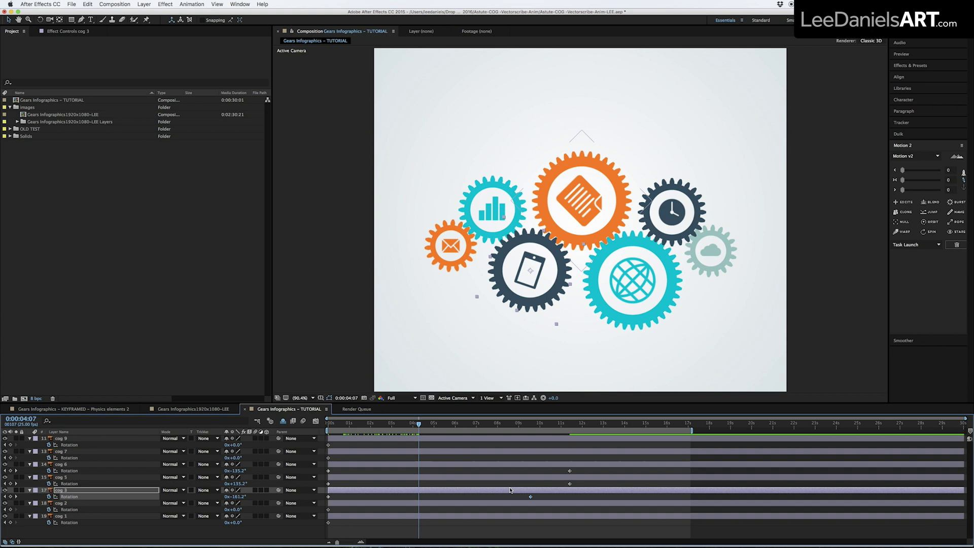
pyautogui.click(530, 498)
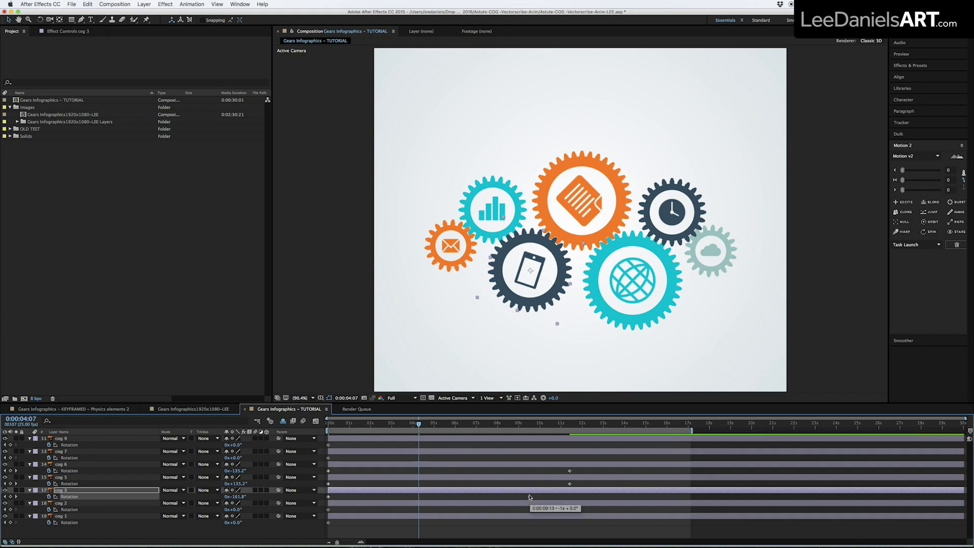
pyautogui.moveTo(418, 423); pyautogui.dragTo(493, 423)
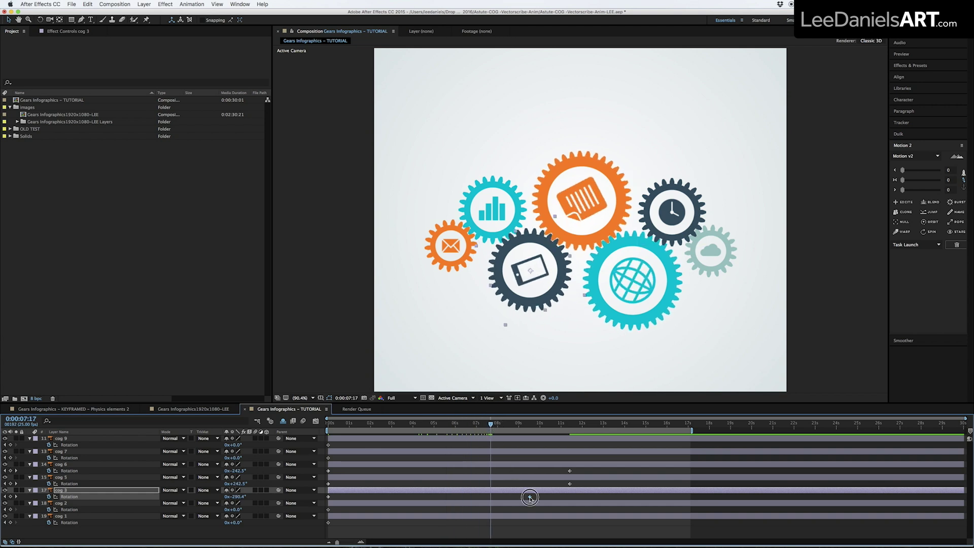
pyautogui.moveTo(529, 498); pyautogui.dragTo(530, 498)
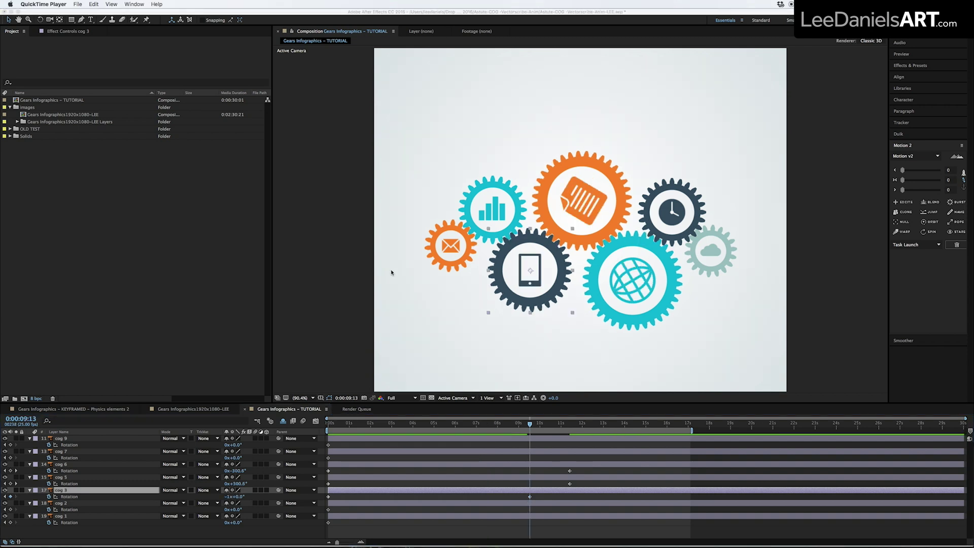
# Step: Set the teal chart gear (cog 2) Rotation to 1x+0.0° and preview from the start
pyautogui.click(486, 215)
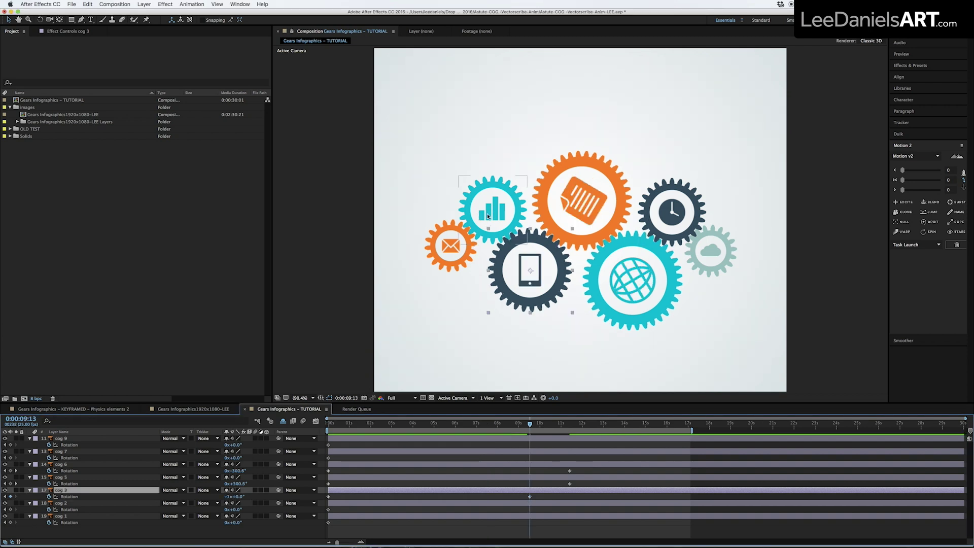
pyautogui.click(487, 216)
pyautogui.click(499, 277)
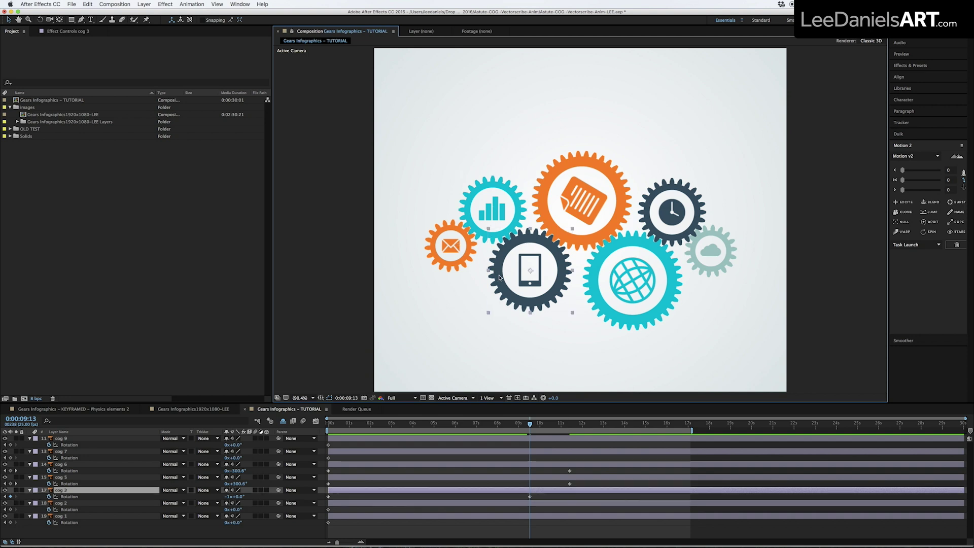
pyautogui.click(466, 213)
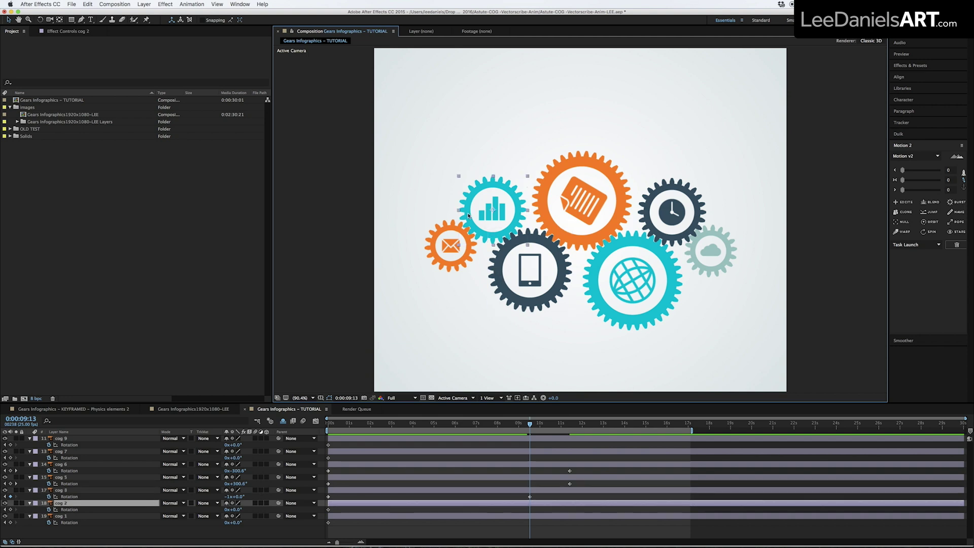
pyautogui.click(228, 510)
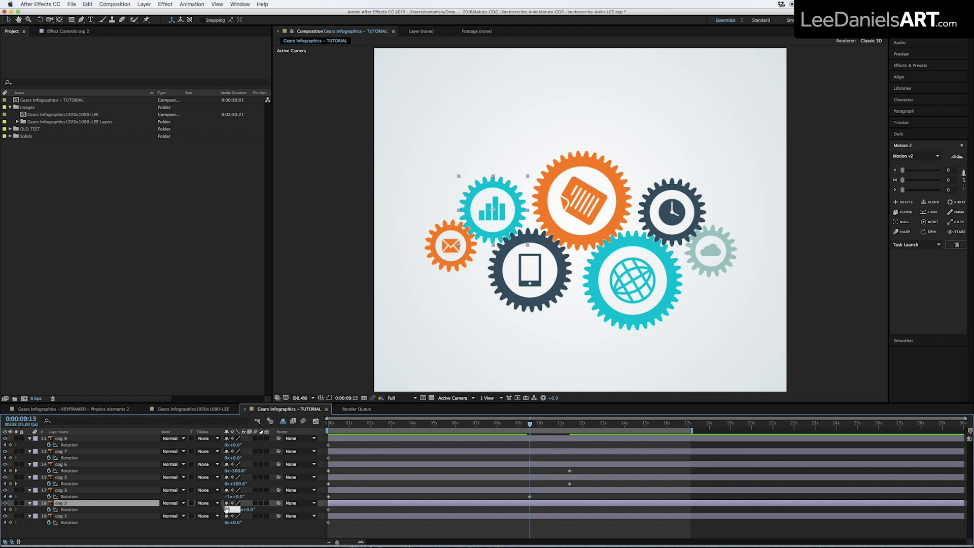
pyautogui.click(383, 532)
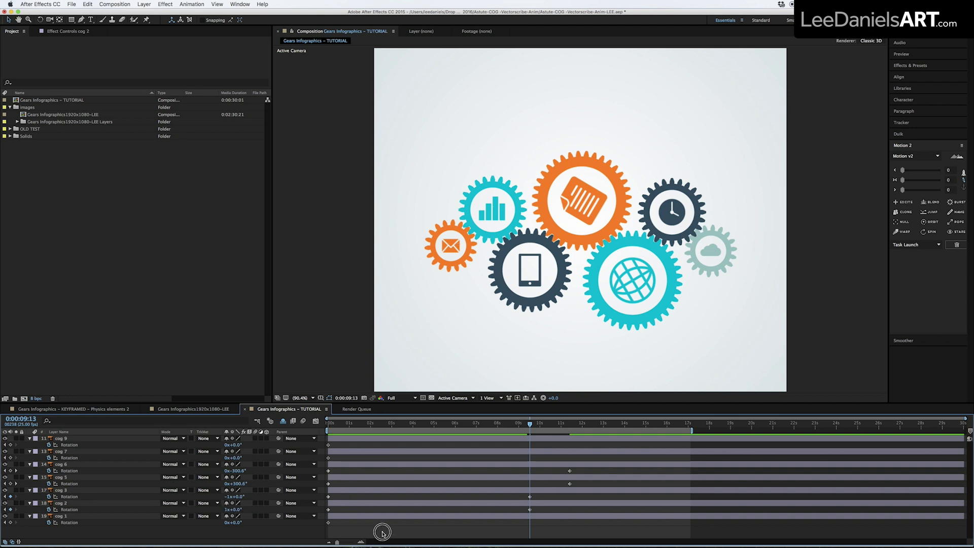
pyautogui.click(482, 224)
pyautogui.click(330, 423)
pyautogui.press('space')
# Step: Move cog 2's end keyframe earlier to about 0:00:07:16 and scrub to check meshing
pyautogui.click(518, 502)
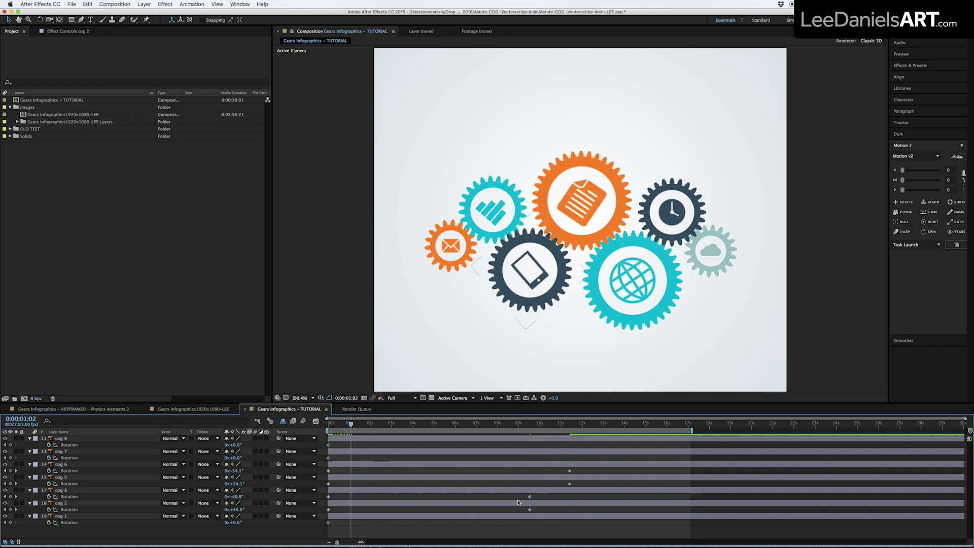
pyautogui.click(528, 510)
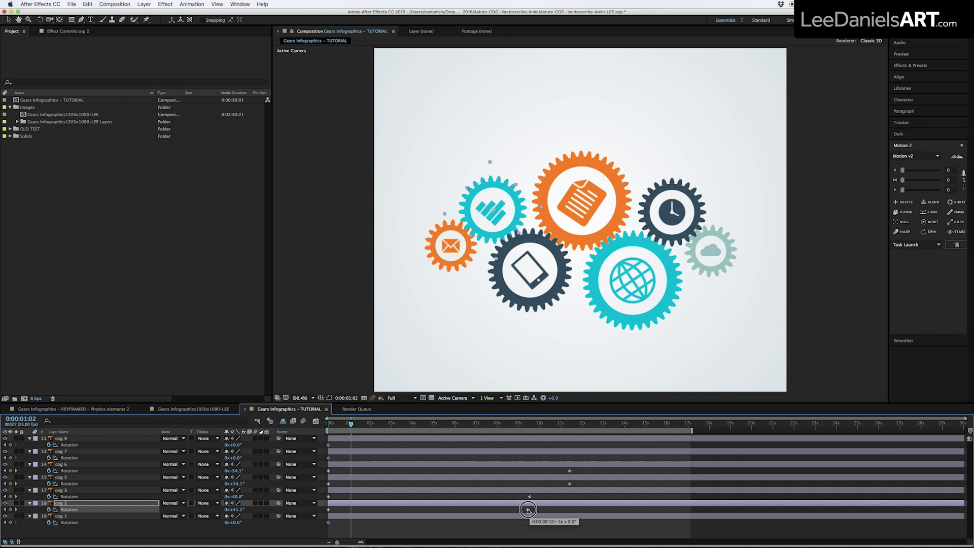
pyautogui.moveTo(523, 509); pyautogui.dragTo(495, 511)
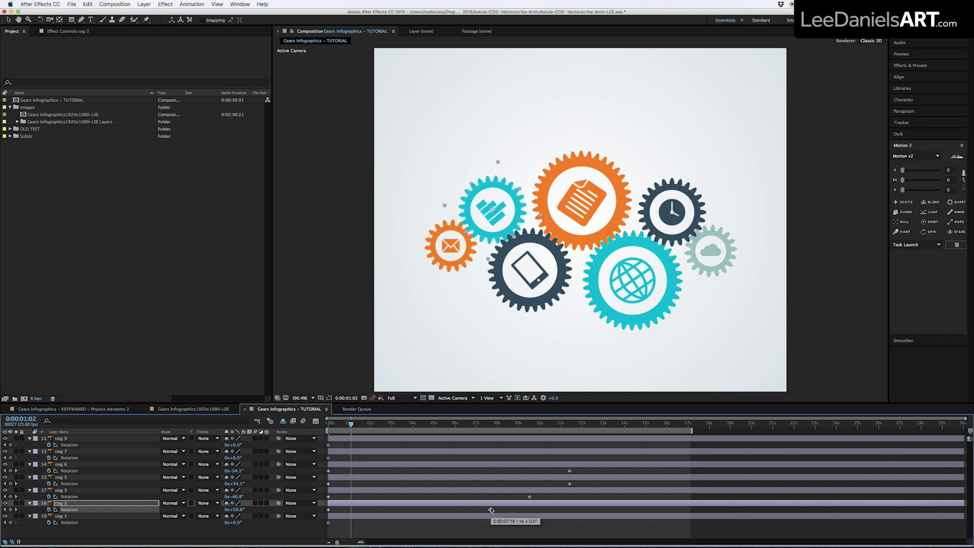
pyautogui.moveTo(350, 423); pyautogui.dragTo(440, 424)
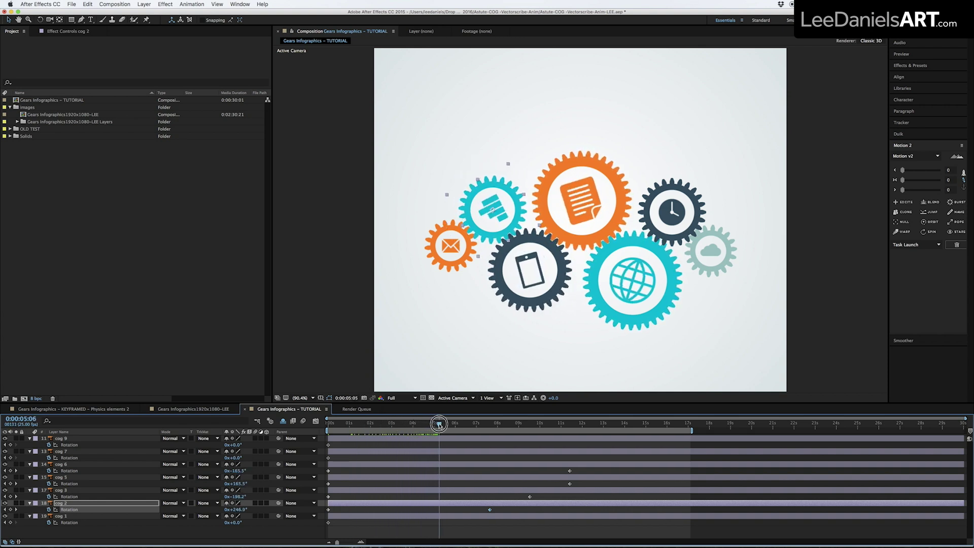
pyautogui.click(489, 510)
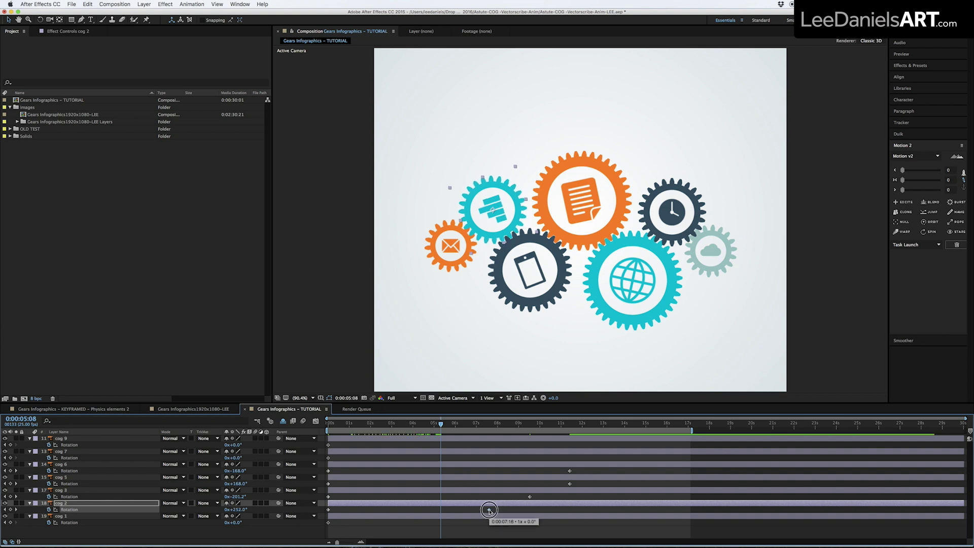
pyautogui.click(61, 452)
# Step: Commit cog 9's Rotation keyframe and scrub forward to about five seconds
pyautogui.moveTo(328, 425)
pyautogui.mouseDown()
pyautogui.moveTo(488, 425)
pyautogui.moveTo(418, 423)
pyautogui.moveTo(448, 422)
pyautogui.moveTo(437, 424)
pyautogui.mouseUp()
pyautogui.click(233, 444)
pyautogui.press('Return')
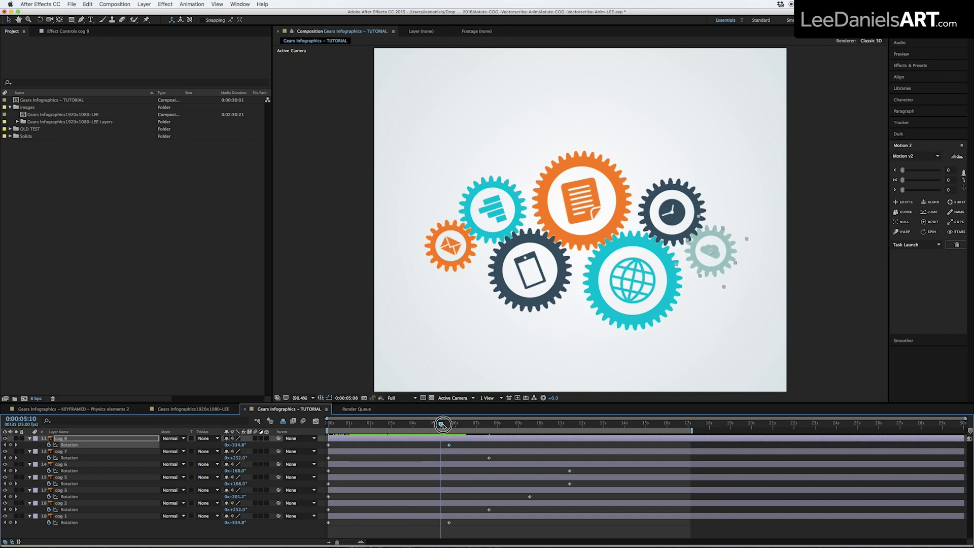
pyautogui.moveTo(436, 424); pyautogui.dragTo(449, 424)
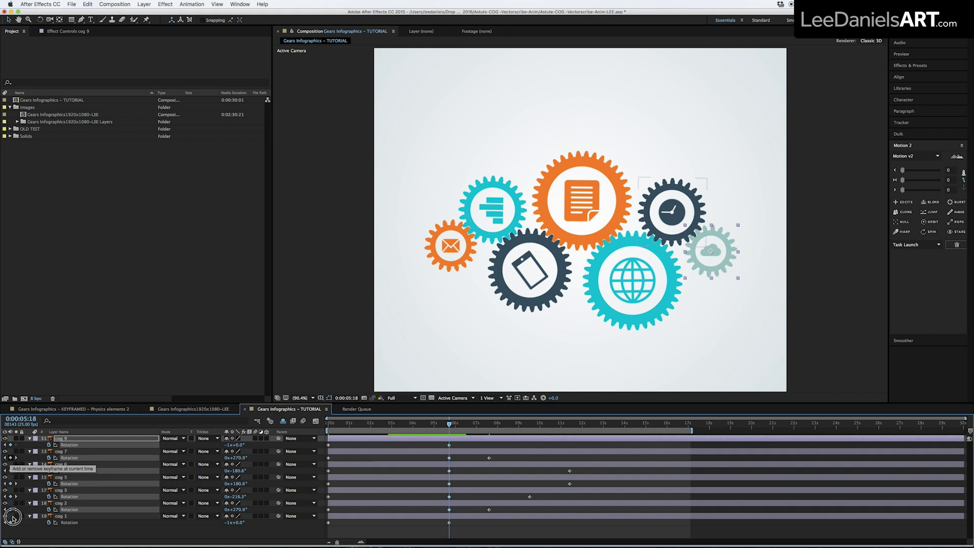
# Step: Add Rotation keyframes at 0:00:05:18 to the other cogs and delete their later end keyframes
pyautogui.moveTo(10, 459); pyautogui.dragTo(9, 509)
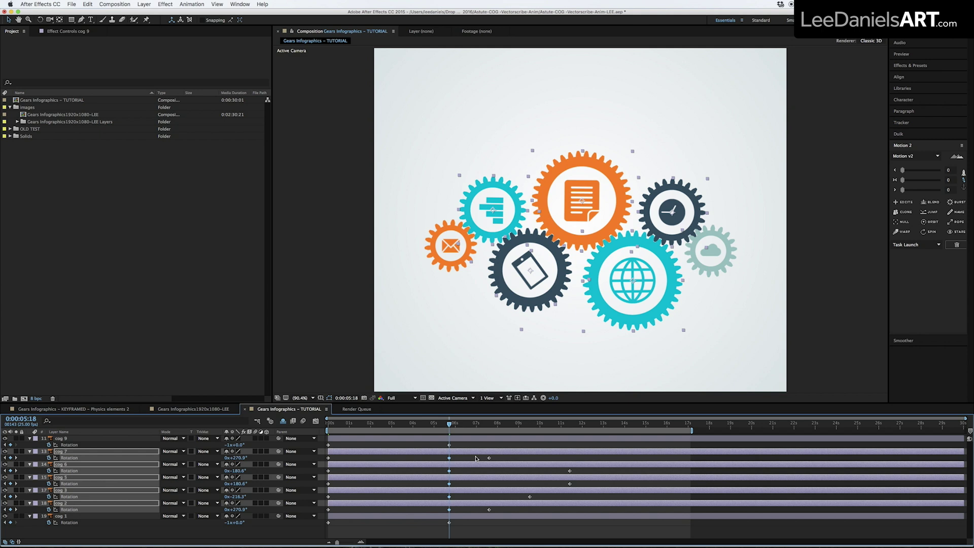
pyautogui.moveTo(476, 457); pyautogui.dragTo(586, 527)
pyautogui.press('Delete')
pyautogui.moveTo(329, 424)
pyautogui.mouseDown()
pyautogui.moveTo(447, 423)
pyautogui.moveTo(451, 522)
pyautogui.moveTo(572, 515)
pyautogui.moveTo(553, 522)
pyautogui.mouseUp()
# Step: Preview the gear animation starting from about 0:00:02:07
pyautogui.click(376, 422)
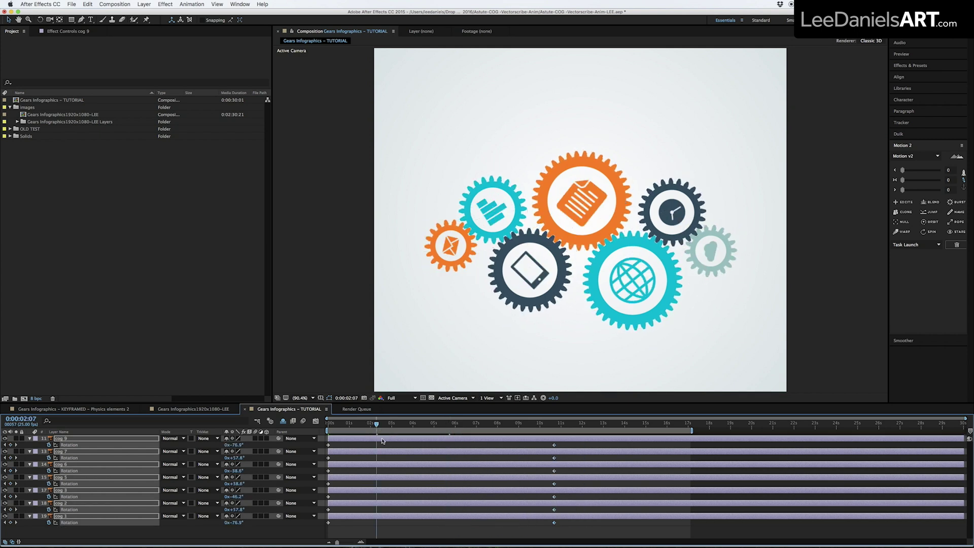
pyautogui.press('space')
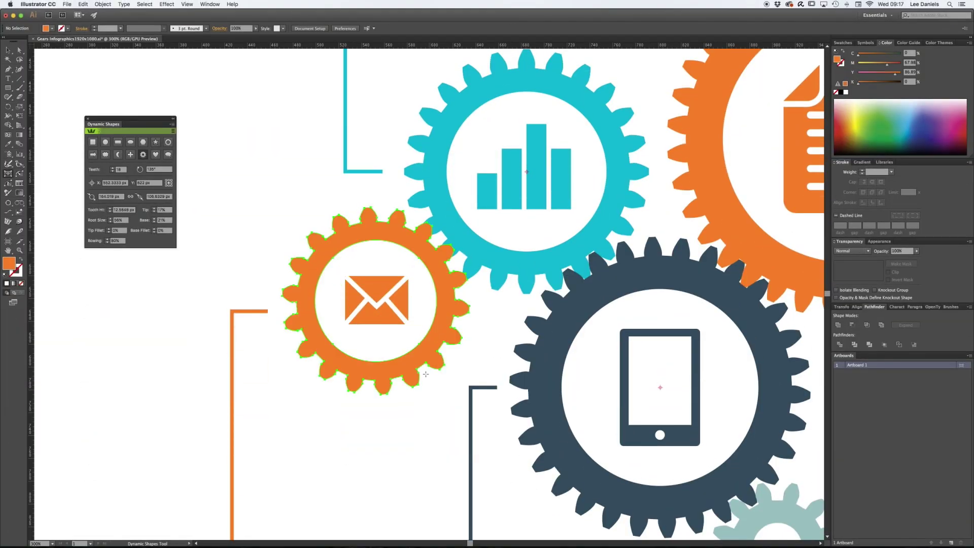
# Step: Set the orange envelope gear's inner radius to 100 px in the Dynamic Shapes panel
pyautogui.click(447, 387)
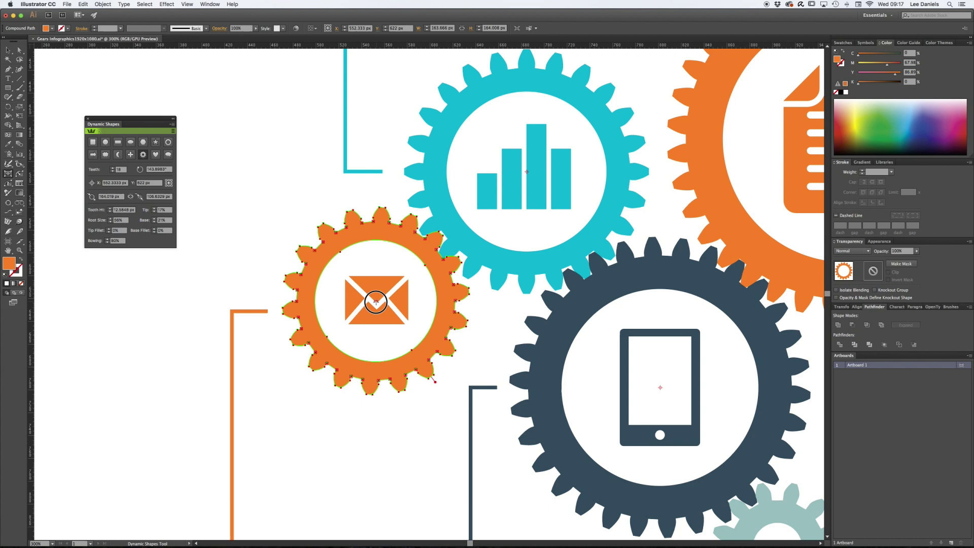
pyautogui.click(376, 302)
pyautogui.write('100')
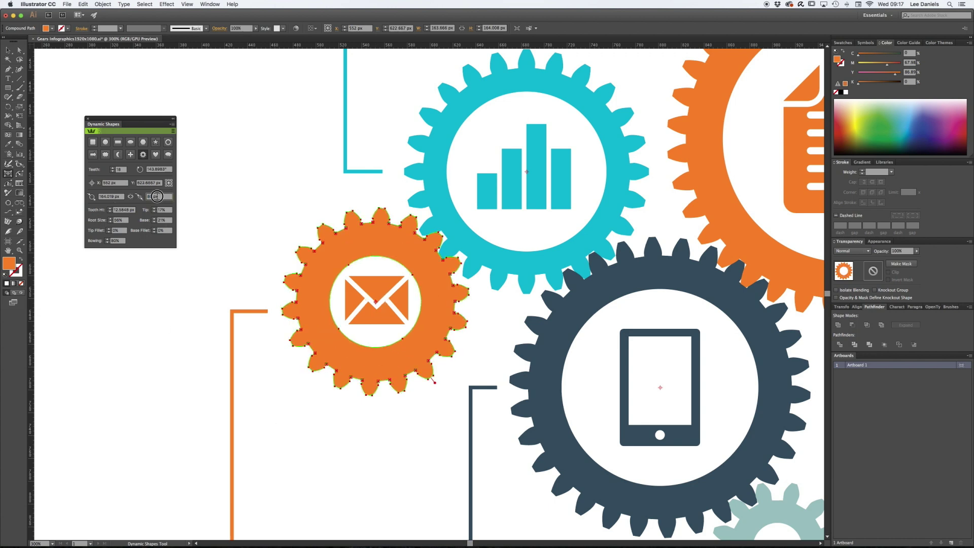
pyautogui.press('Return')
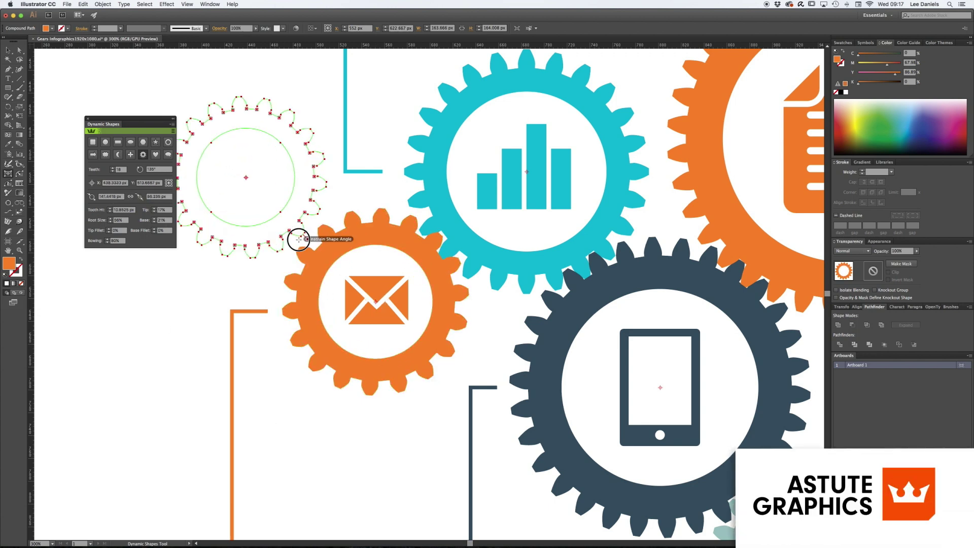